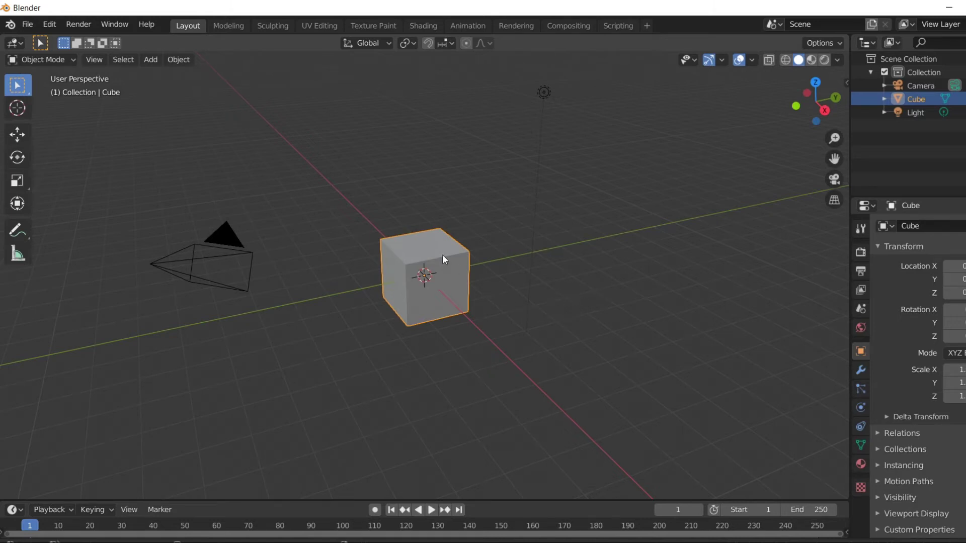
Delete the default cube and add a mesh plane scaled up uniformly to about 4 times its size
key("Delete")
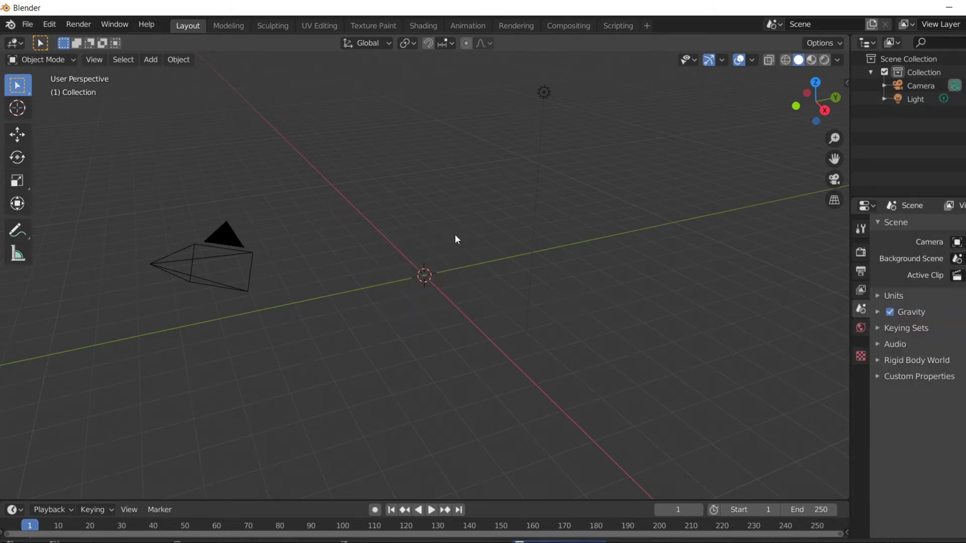
key("shift+a")
mouse_move(455, 234)
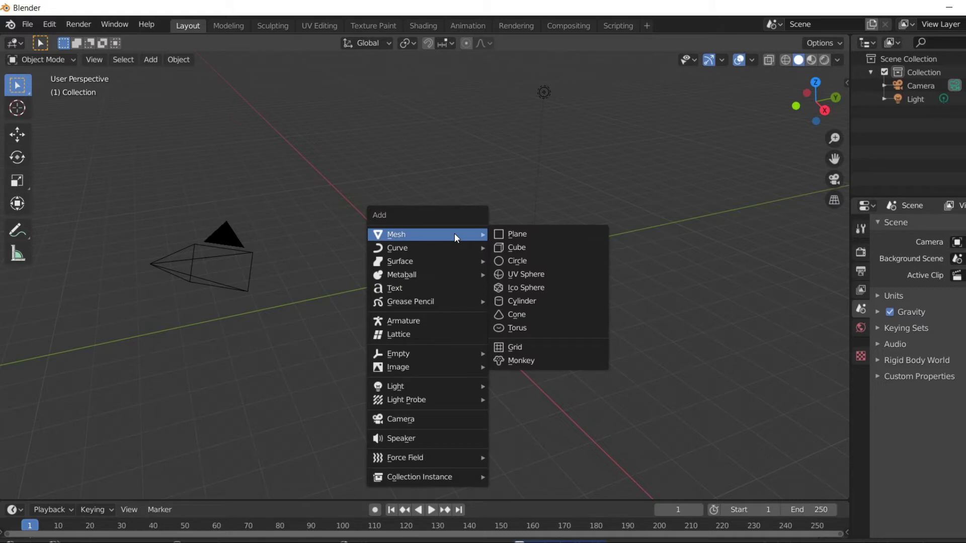
left_click(533, 238)
key("s")
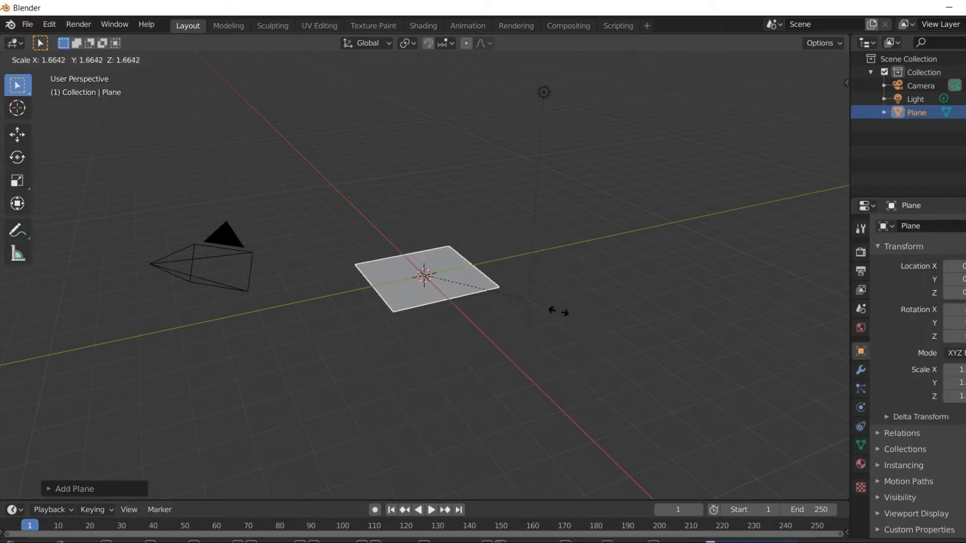
left_click(699, 381)
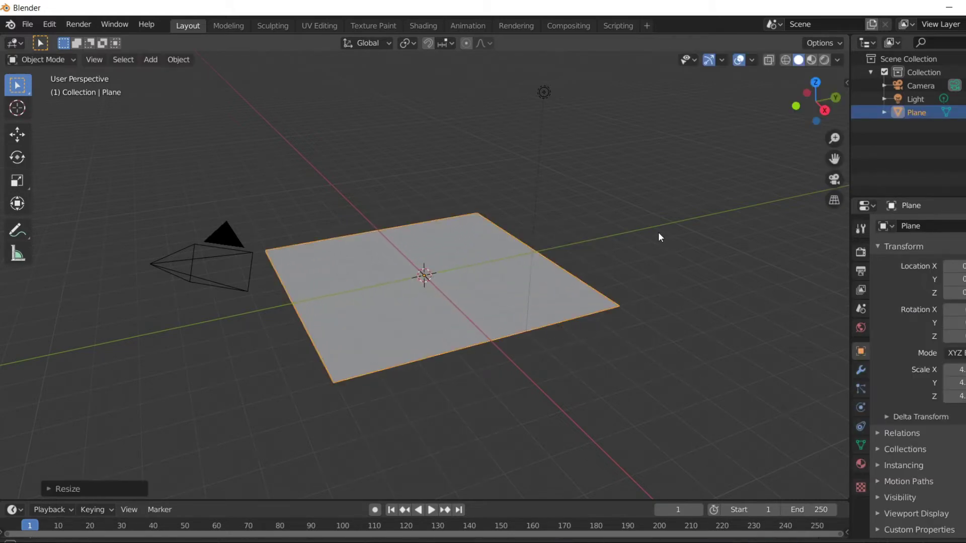
Enter Edit Mode on the plane and switch to face selection
middle_click_drag(658, 232, 649, 295)
key("KP_7")
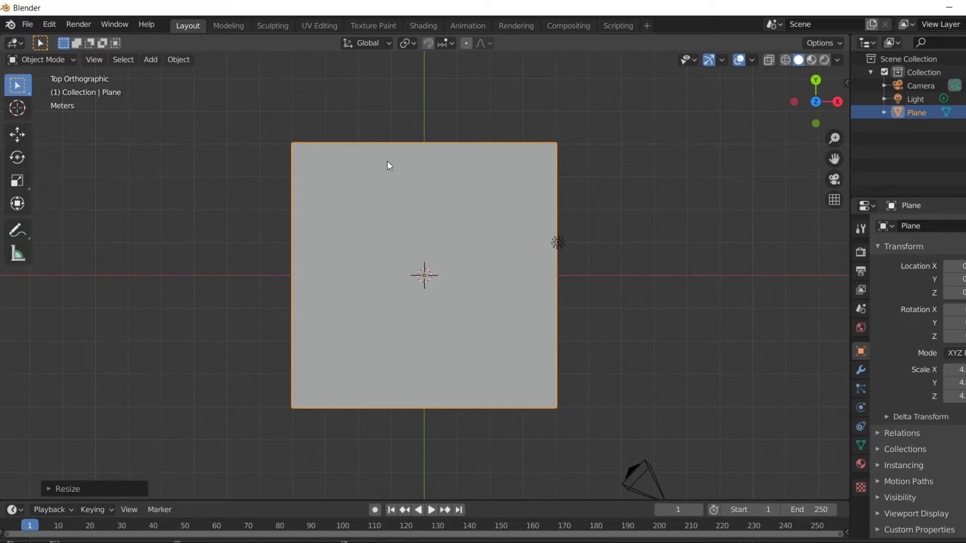
left_click(224, 171)
left_click(370, 209)
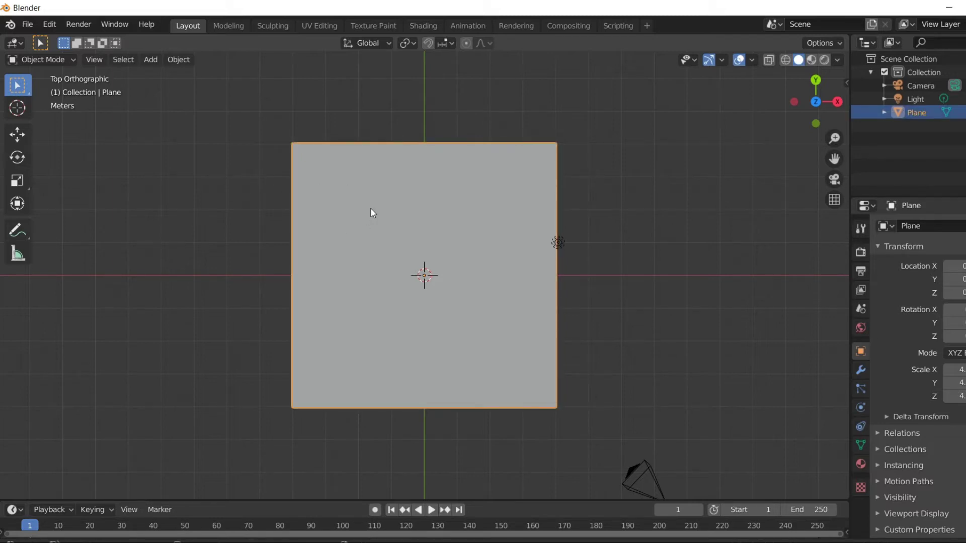
key("Tab")
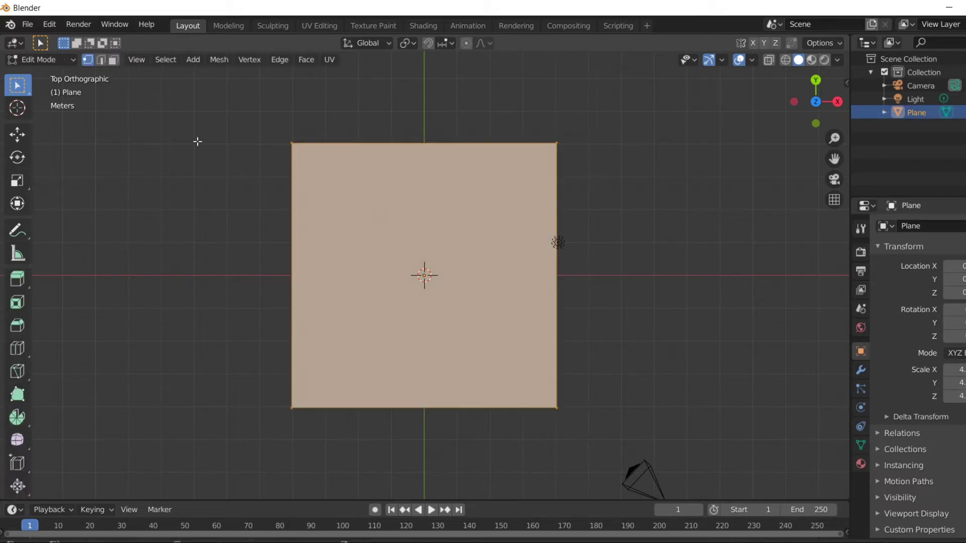
left_click(116, 60)
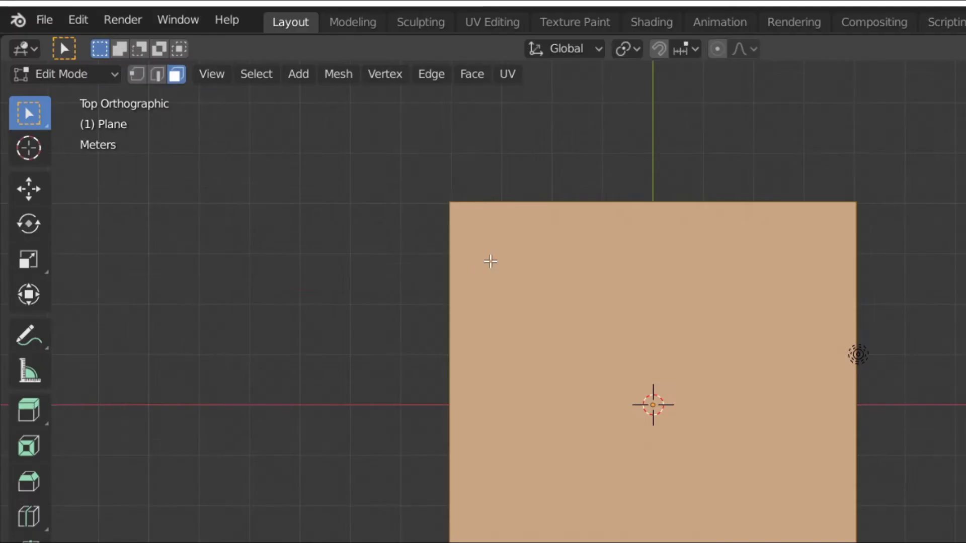
Subdivide the plane's face with 7 cuts and clear the selection
right_click(326, 186)
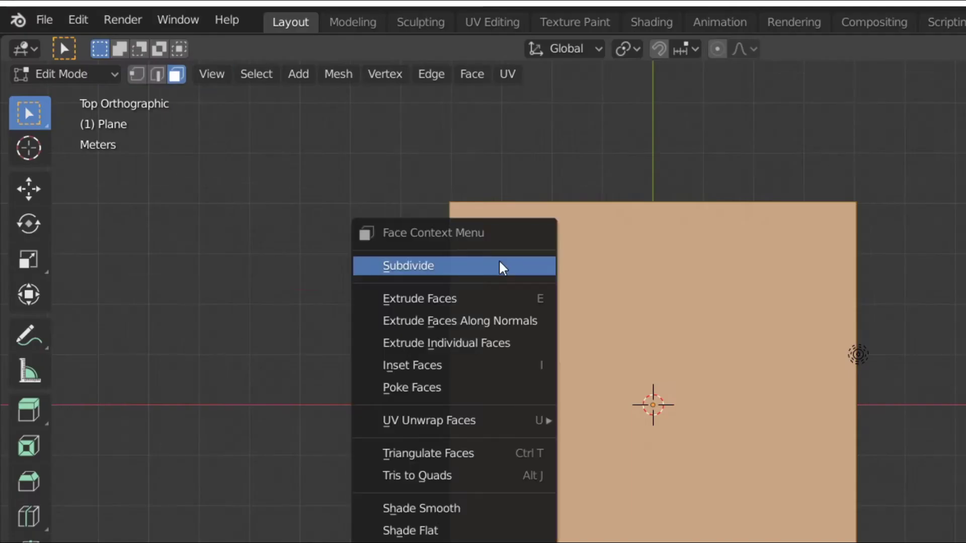
left_click(420, 264)
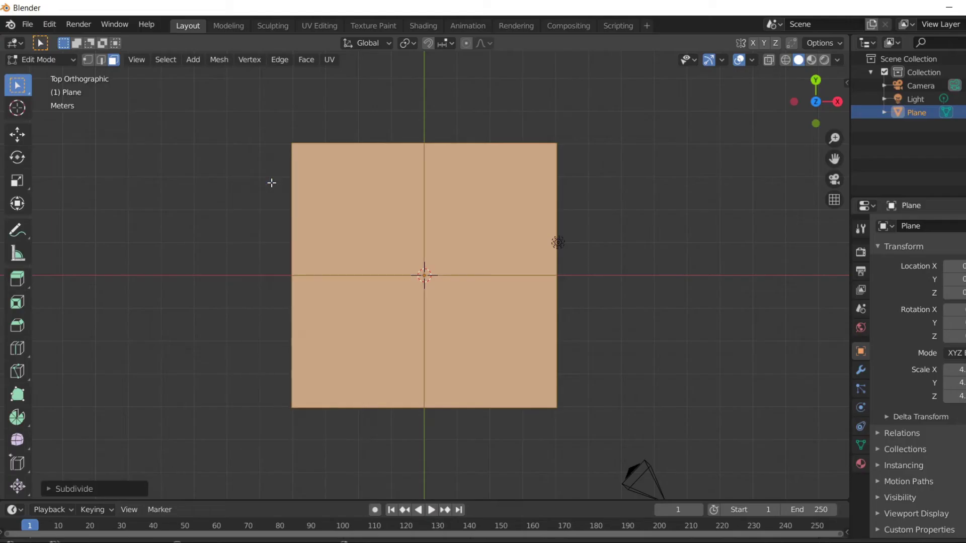
left_click(111, 491)
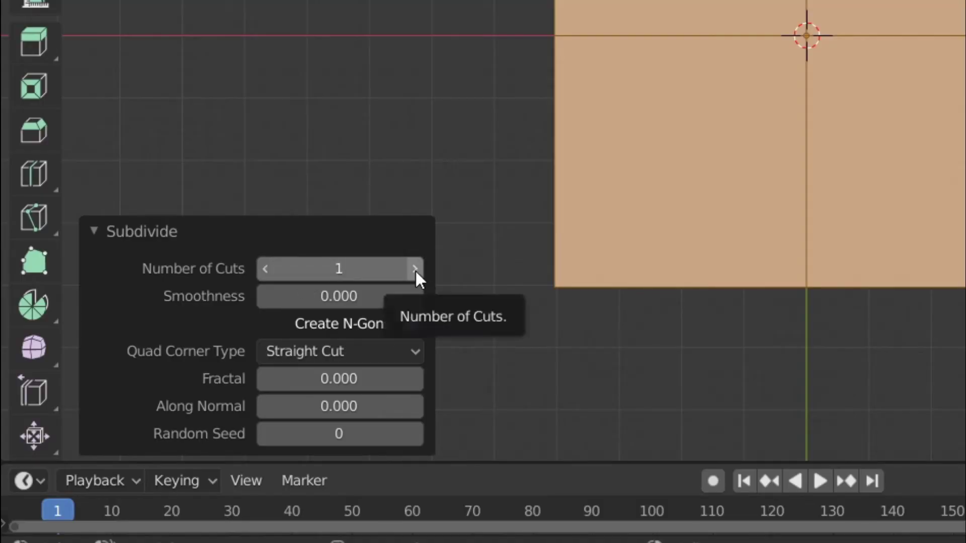
left_click(366, 270)
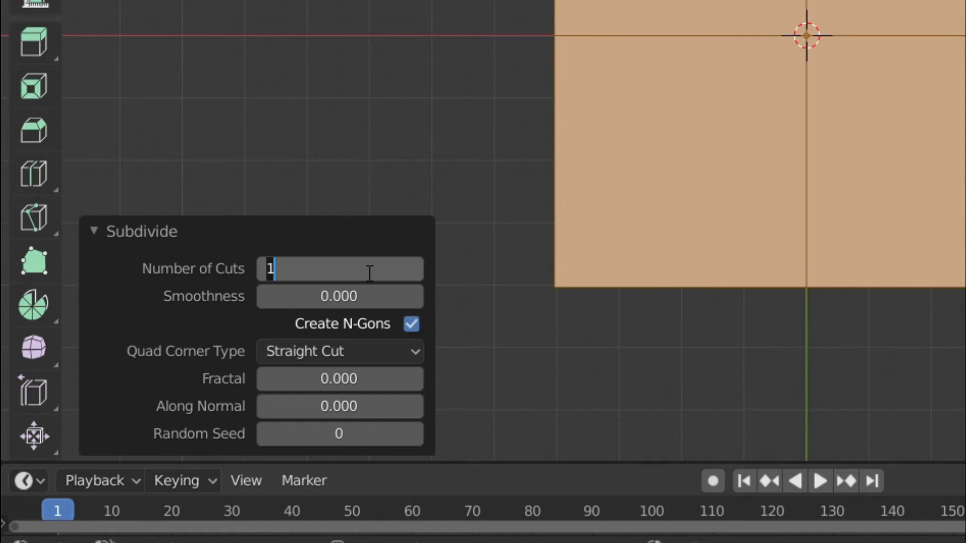
type("7")
key("Return")
left_click(461, 0)
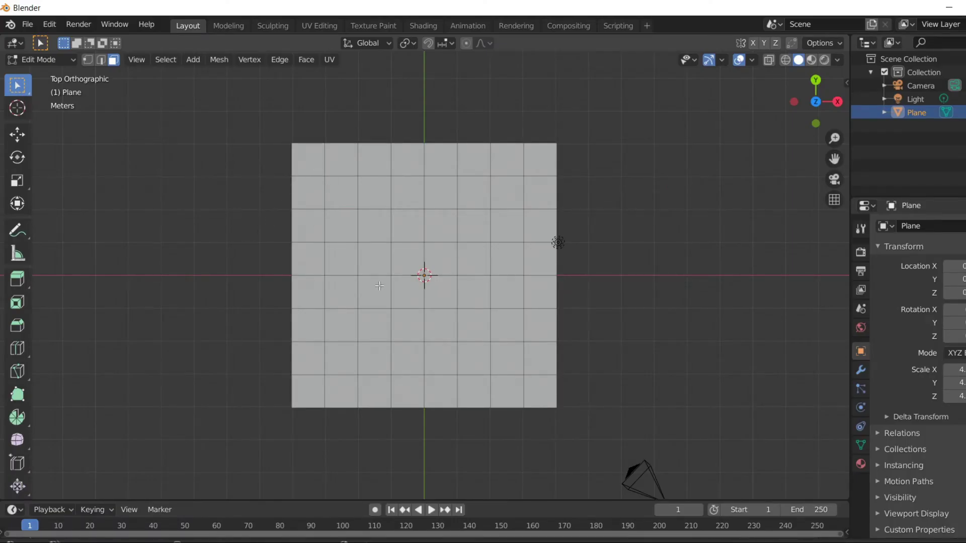
Select all the plane's faces, create a new material and assign it to them
middle_click_drag(380, 286, 320, 294)
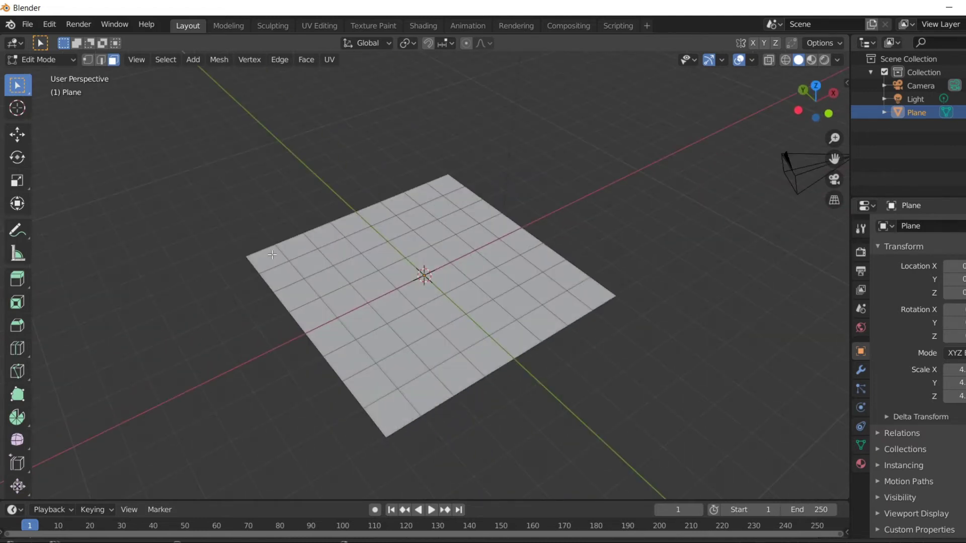
middle_click_drag(508, 202, 488, 181)
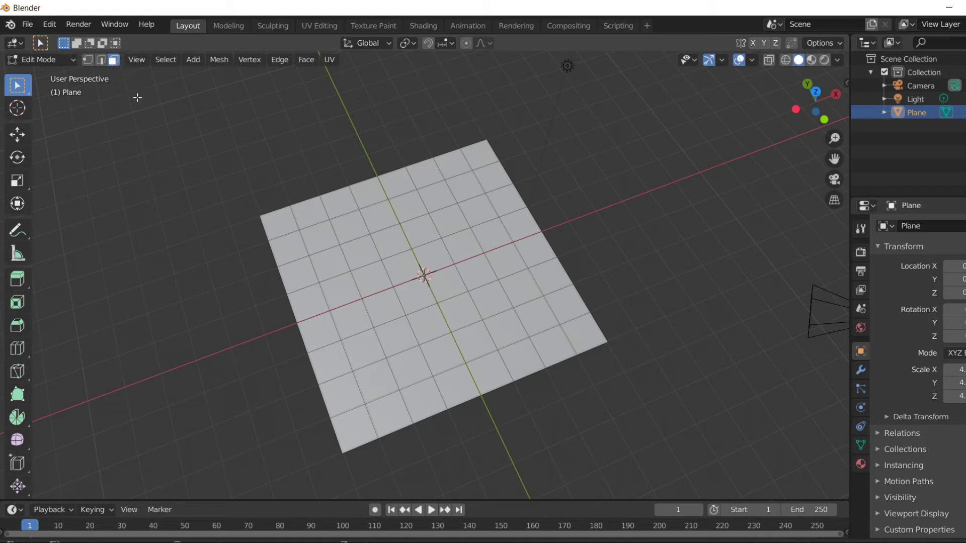
left_click_drag(203, 151, 699, 436)
left_click(861, 463)
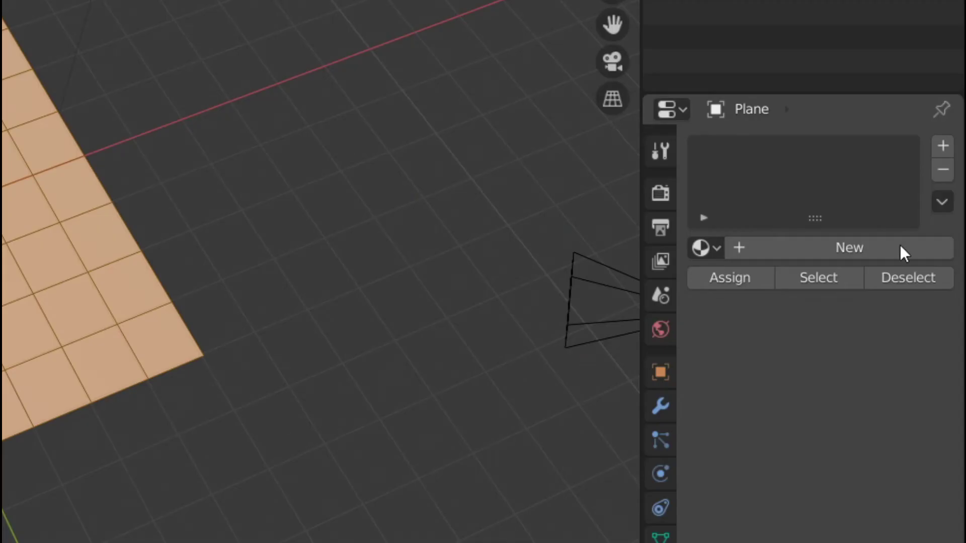
left_click(831, 248)
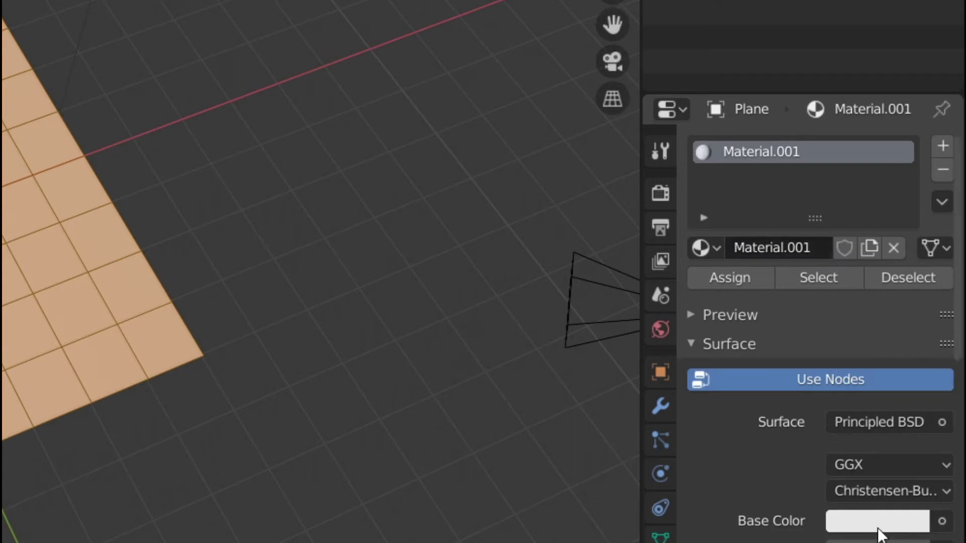
left_click(729, 278)
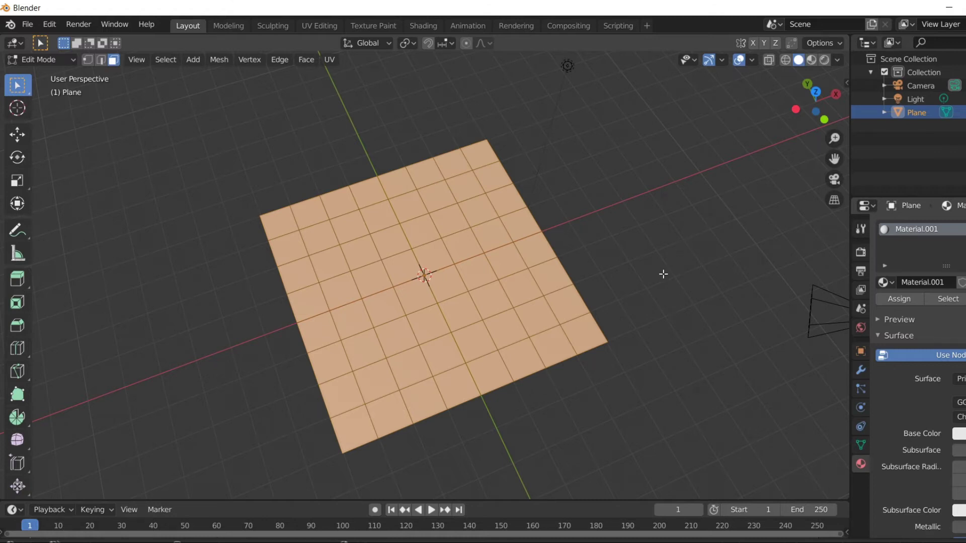
left_click(663, 274)
Switch the viewport to rendered shading and move the point light about -1.91 m in Y and -1.84 m in Z
middle_click_drag(663, 274, 719, 166)
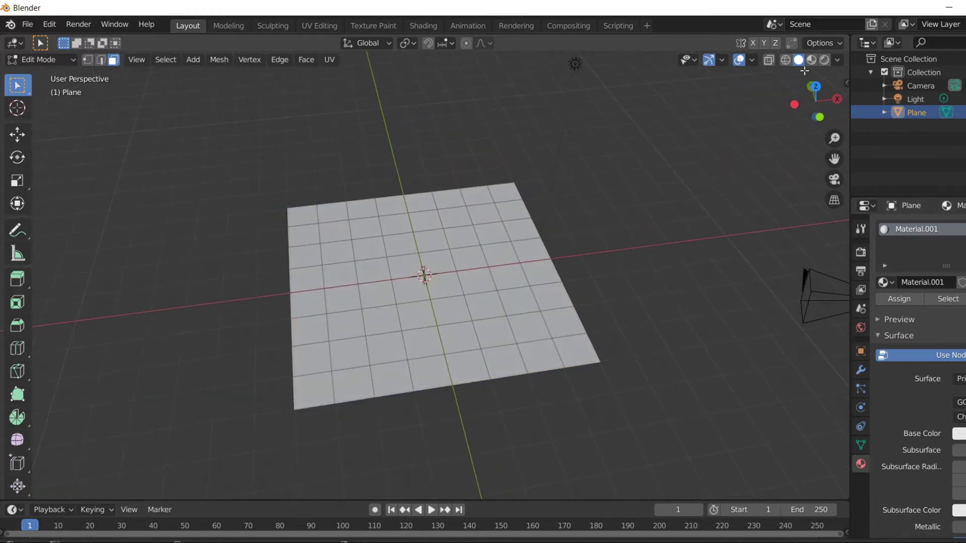
left_click(824, 59)
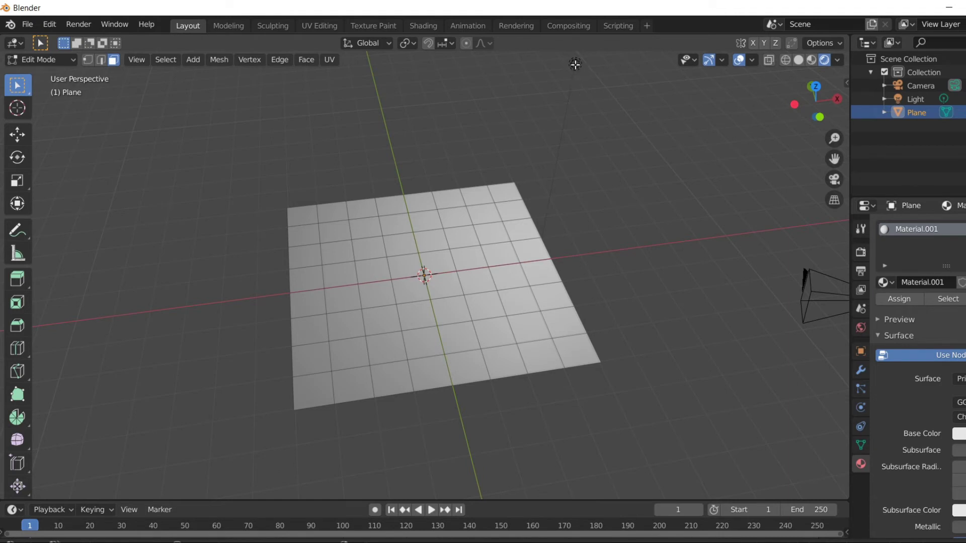
key("Tab")
left_click(578, 66)
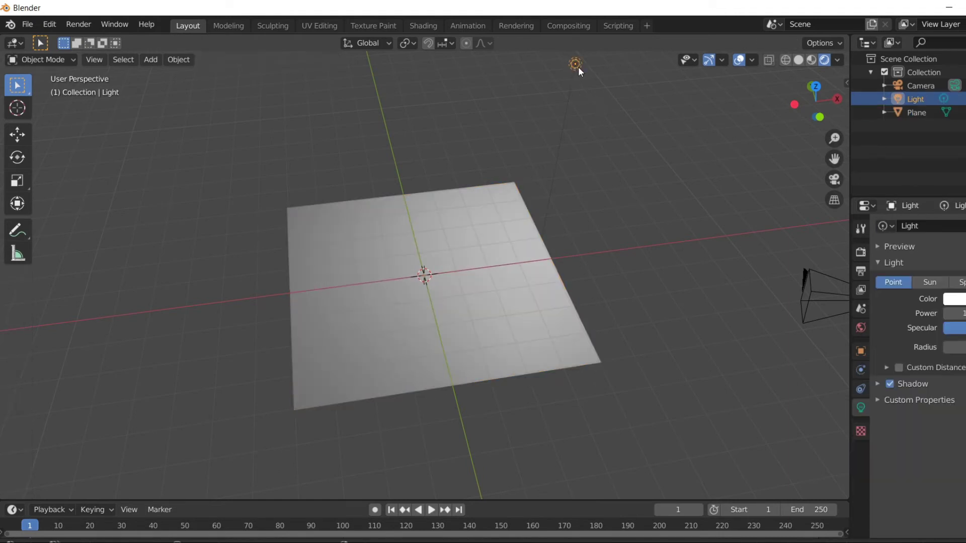
key("g")
left_click(591, 169)
Move the point light about 1.54 m in X, -1.88 m in Y and 0.31 m in Z
middle_click_drag(612, 197, 671, 179)
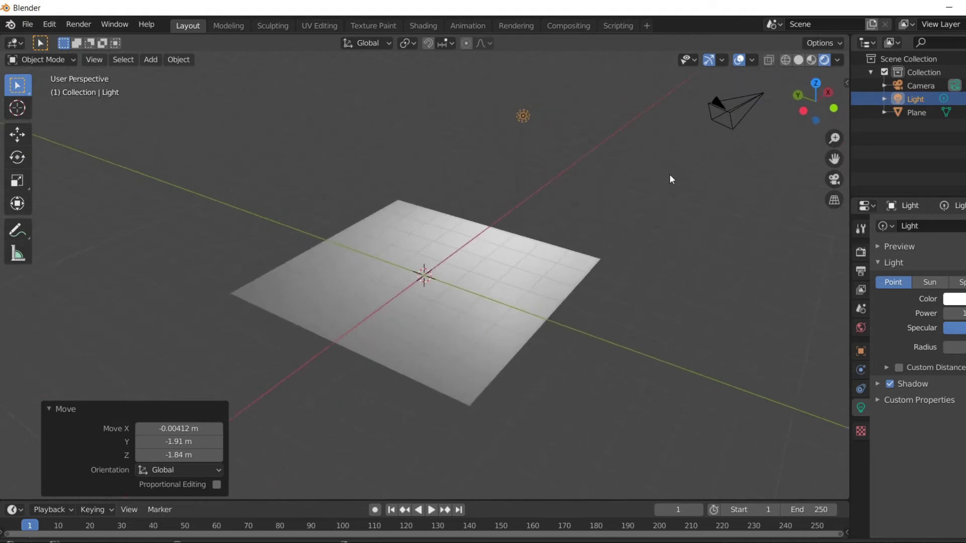
key("g")
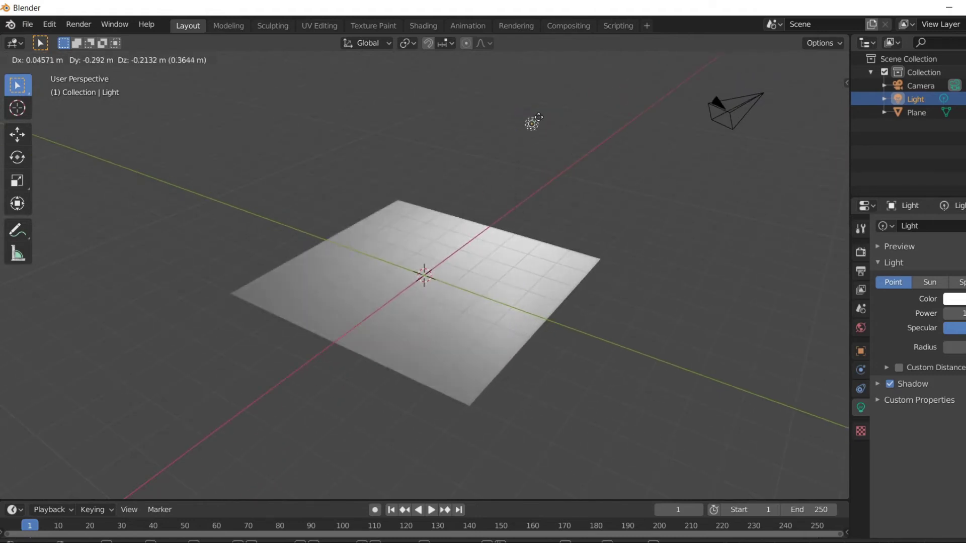
left_click(530, 120)
Select all the plane's faces in Edit Mode and apply Checker Deselect to keep alternate squares selected
middle_click_drag(530, 120, 592, 239)
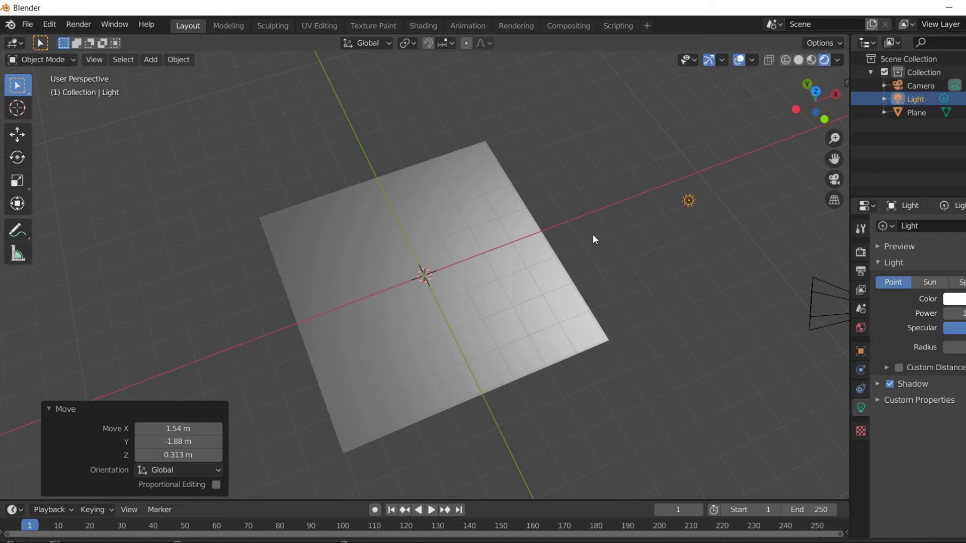
left_click(527, 276)
key("Tab")
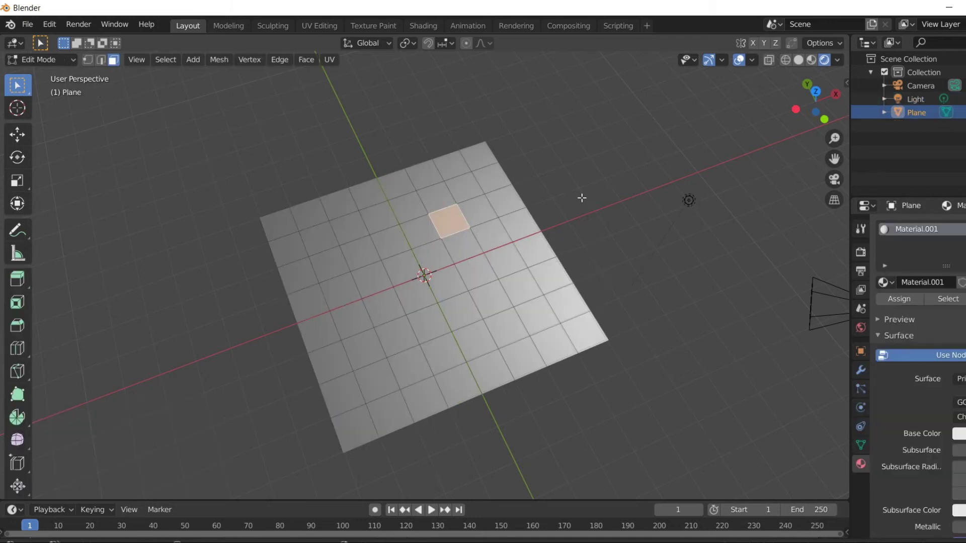
left_click(598, 180)
left_click_drag(190, 162, 709, 448)
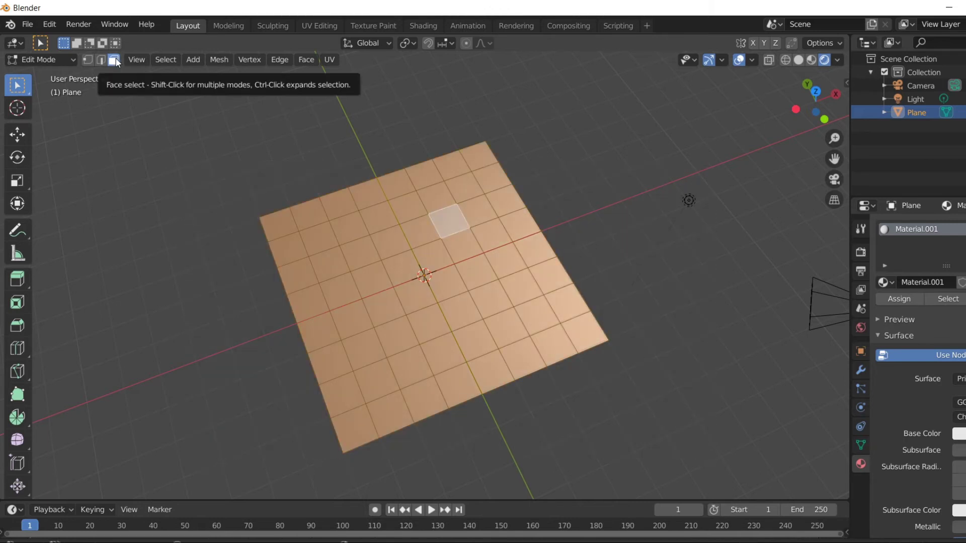
left_click(166, 59)
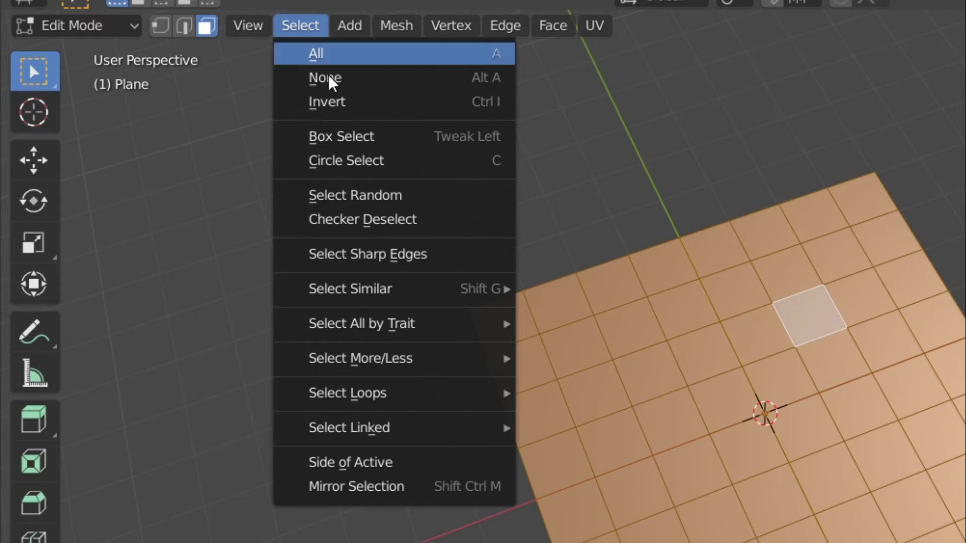
mouse_move(412, 332)
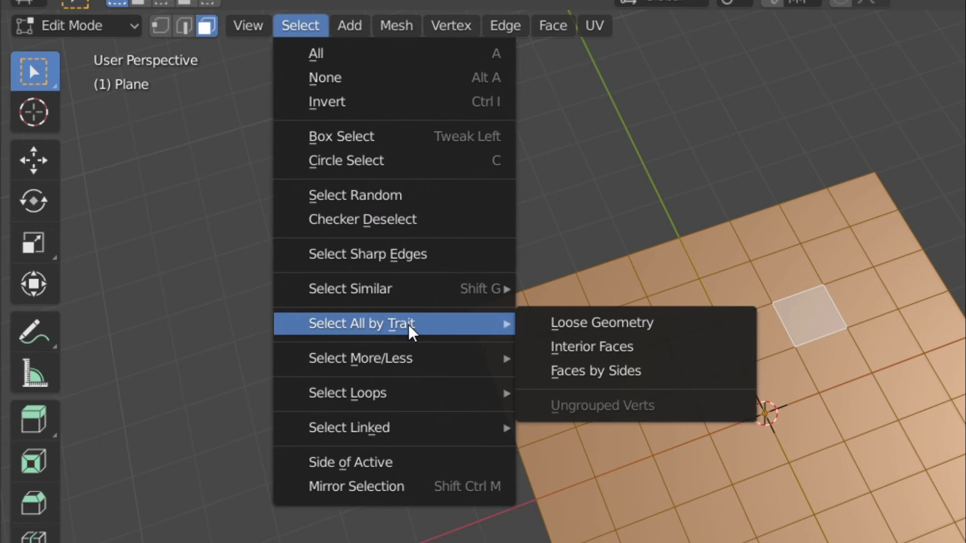
left_click(377, 223)
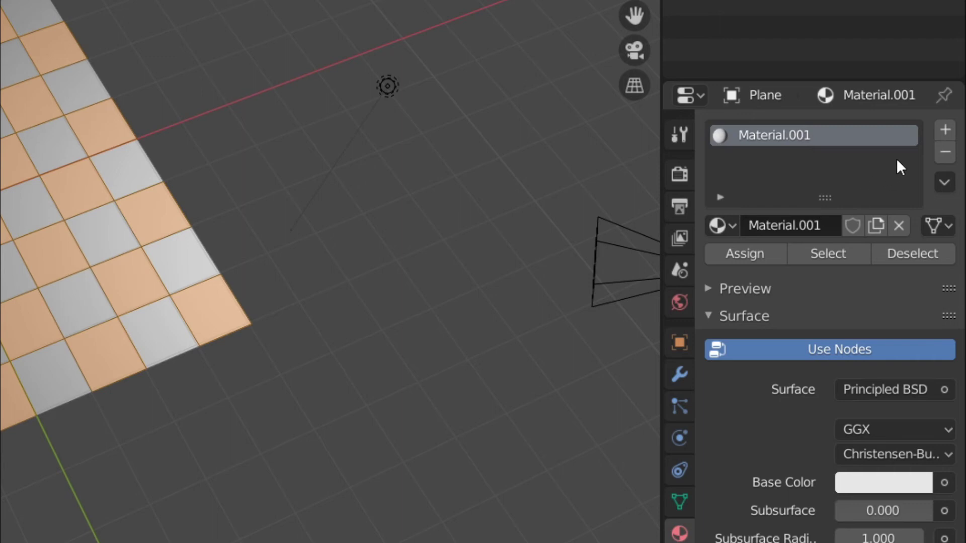
Add a second material slot with a new material and set its base color to dark grey with HSV value 0.150
left_click(945, 130)
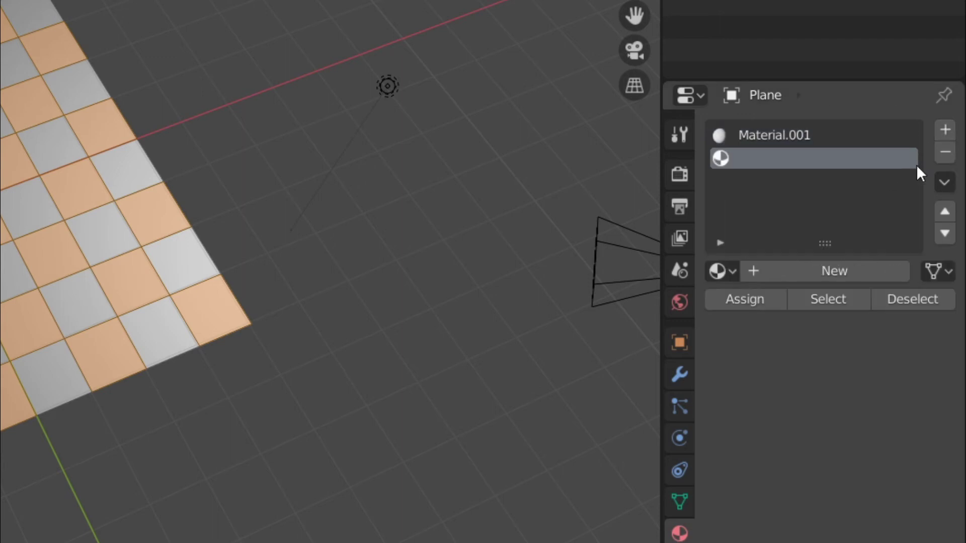
left_click(821, 271)
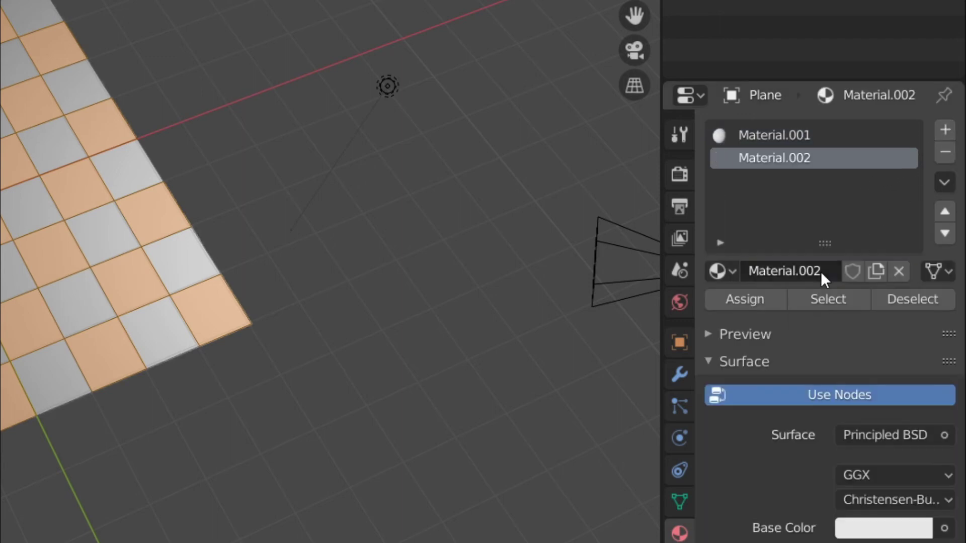
left_click(886, 531)
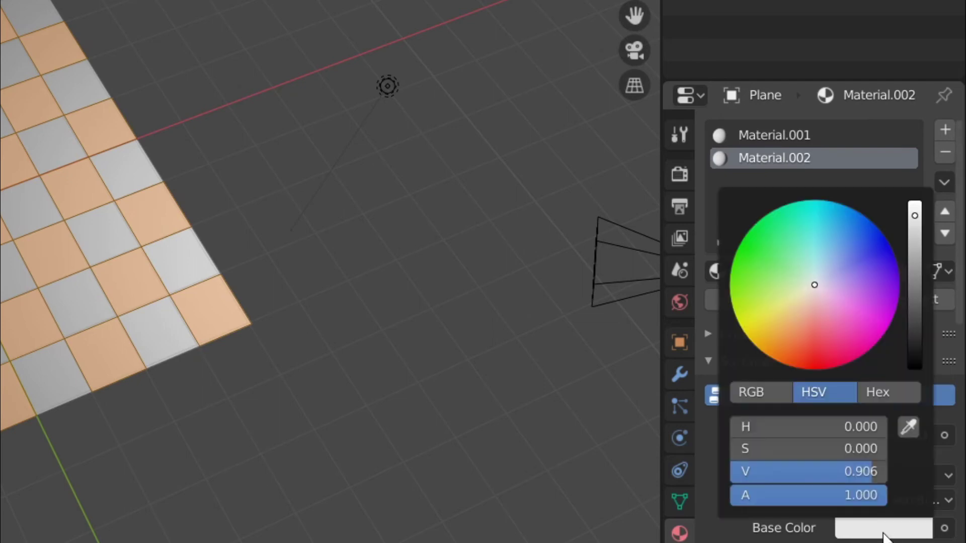
left_click(916, 314)
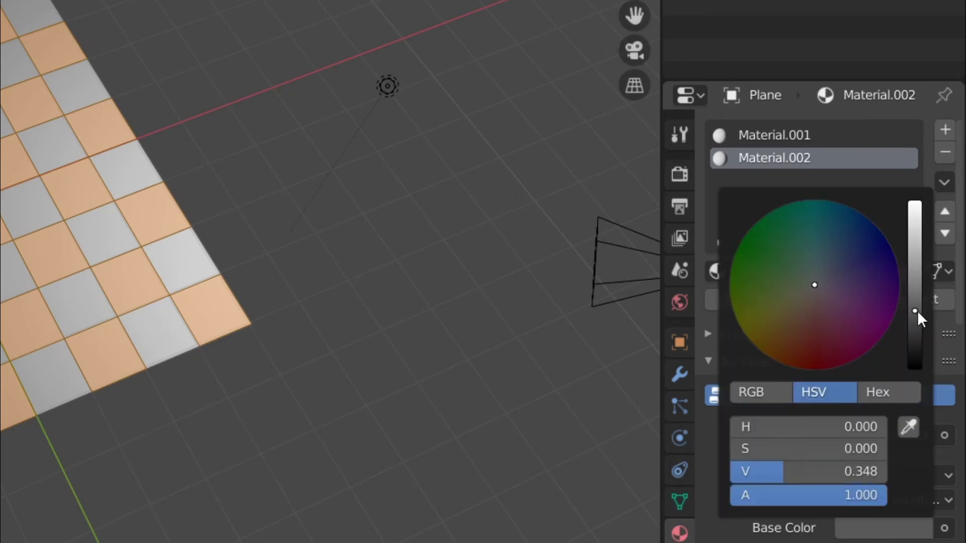
left_click_drag(917, 310, 916, 370)
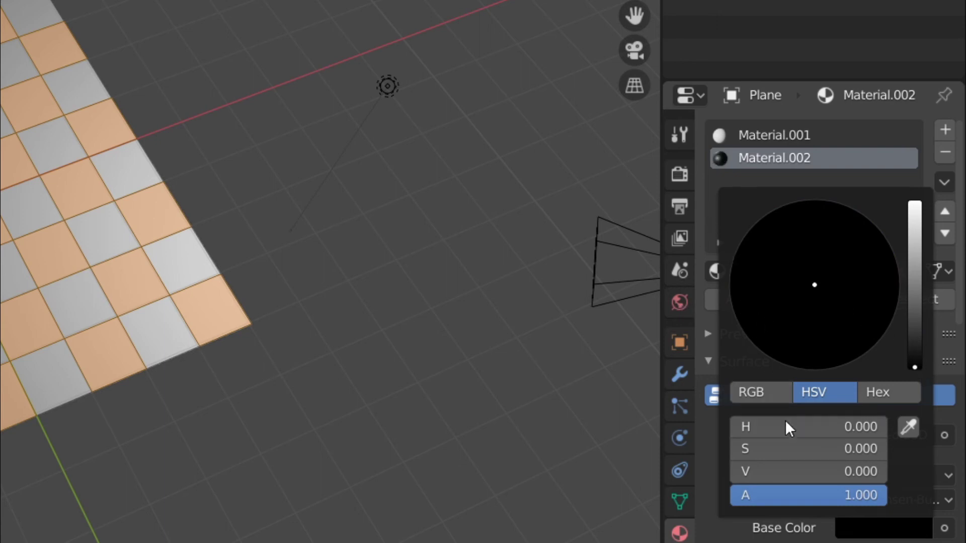
scroll(755, 252, "up", 3)
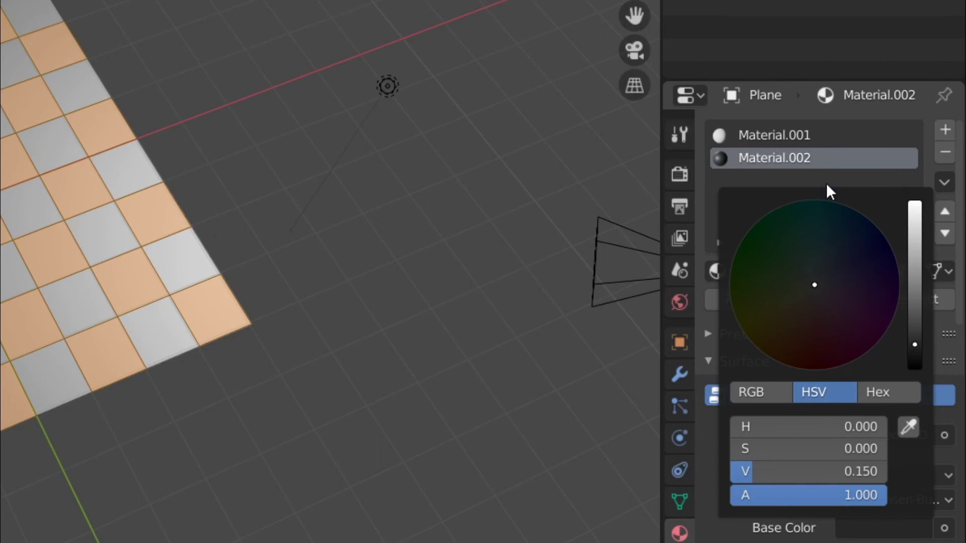
Assign the dark Material.002 to the selected alternate squares of the plane and return to Object Mode
left_click(847, 156)
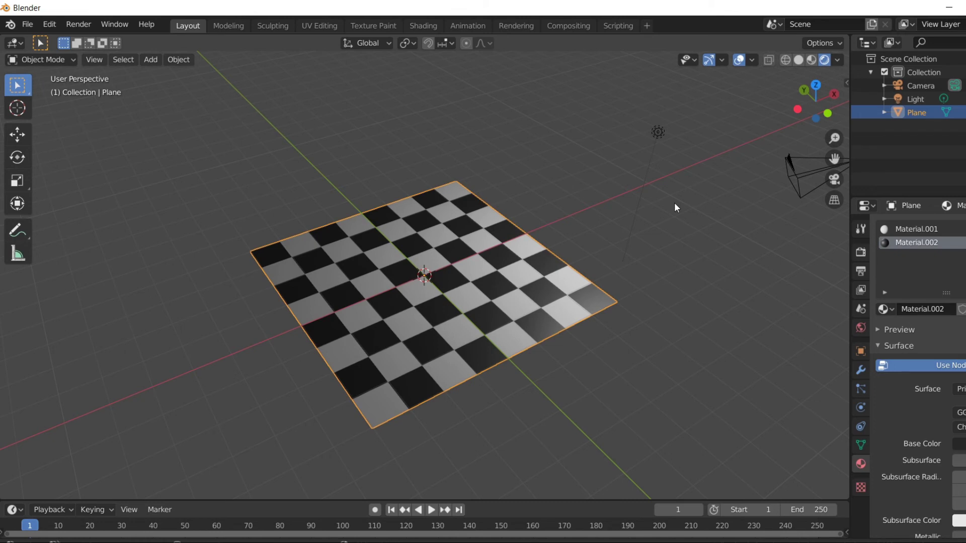
left_click(658, 132)
middle_click_drag(654, 141, 614, 146)
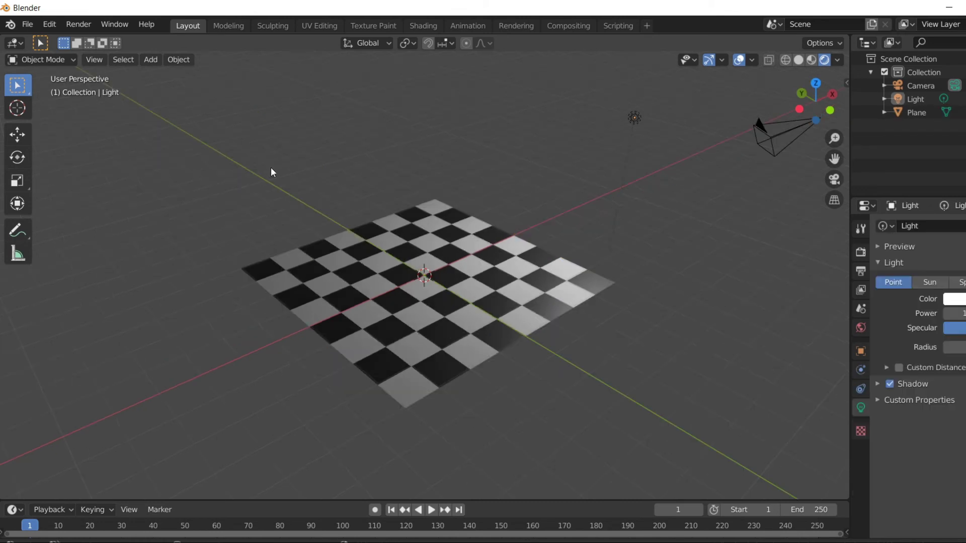
left_click_drag(191, 132, 632, 446)
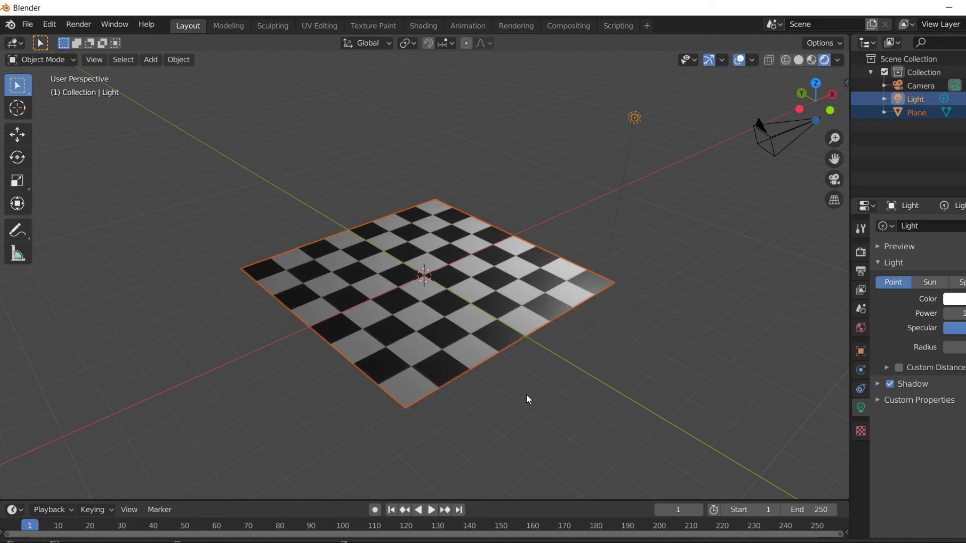
left_click(644, 241)
Select all the plane's faces in Edit Mode and extrude them about 0.269 m downward to give the board thickness
left_click(494, 305)
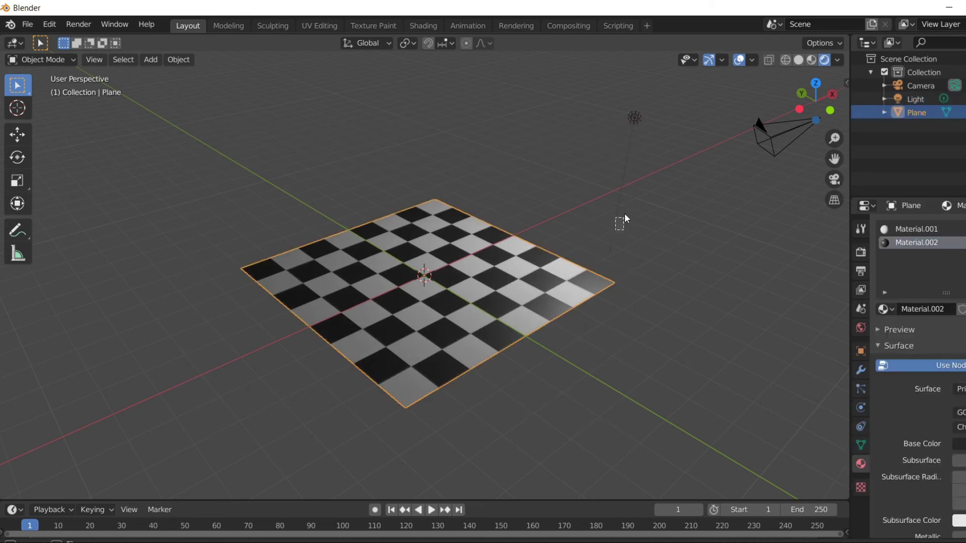
left_click(386, 288)
key("Tab")
left_click_drag(188, 123, 553, 411)
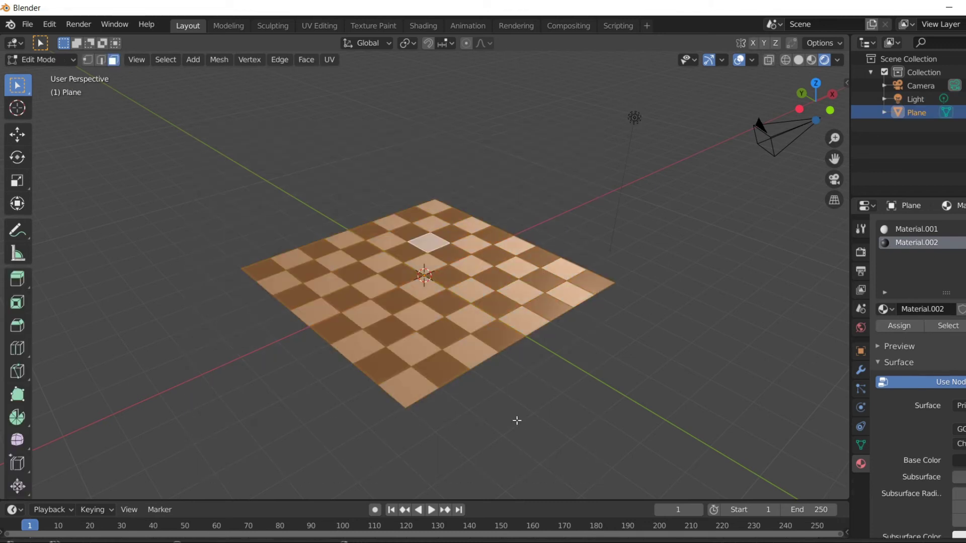
key("e")
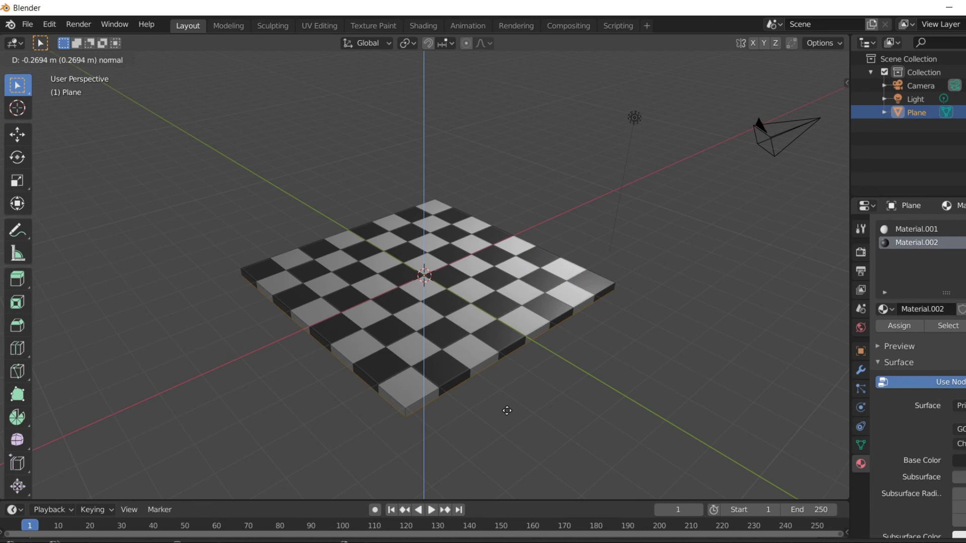
left_click(507, 410)
middle_click_drag(508, 411, 535, 428)
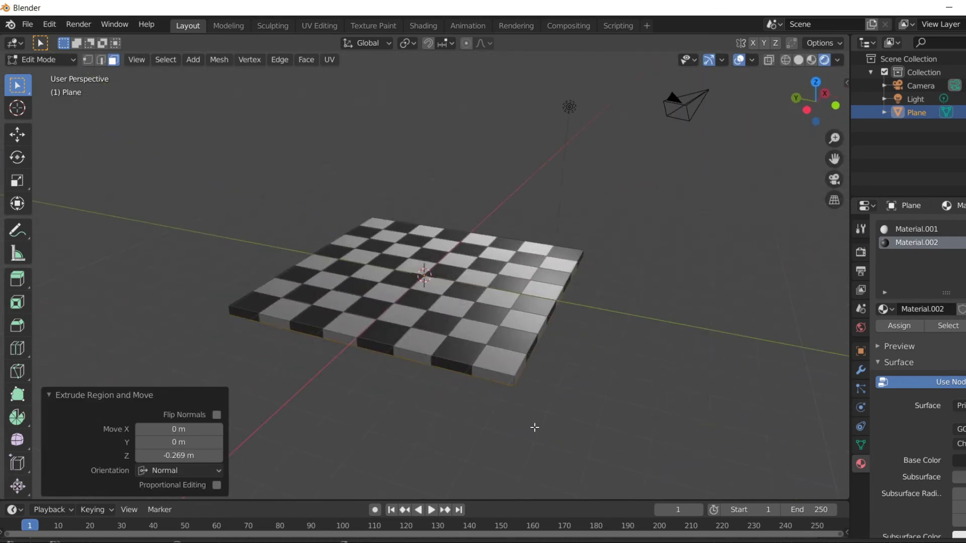
middle_click_drag(379, 417, 533, 410)
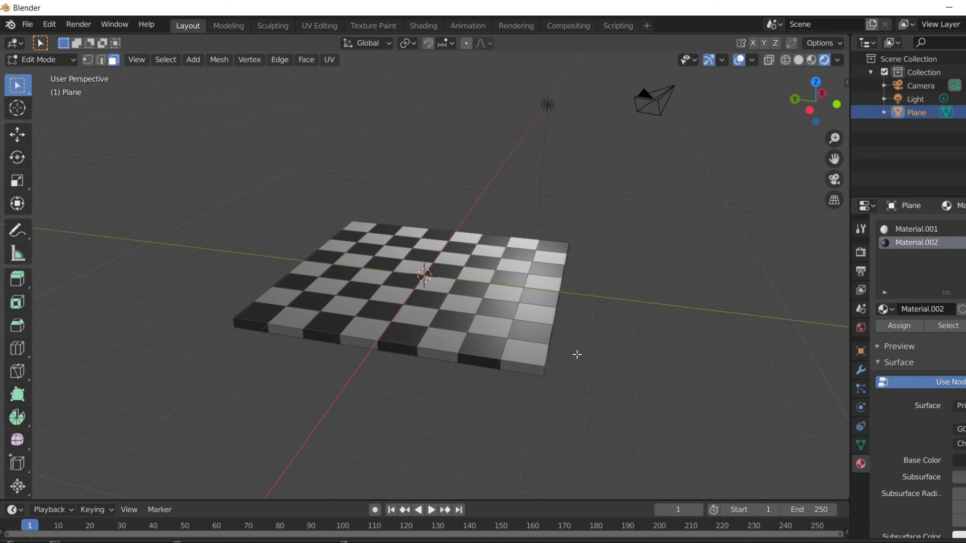